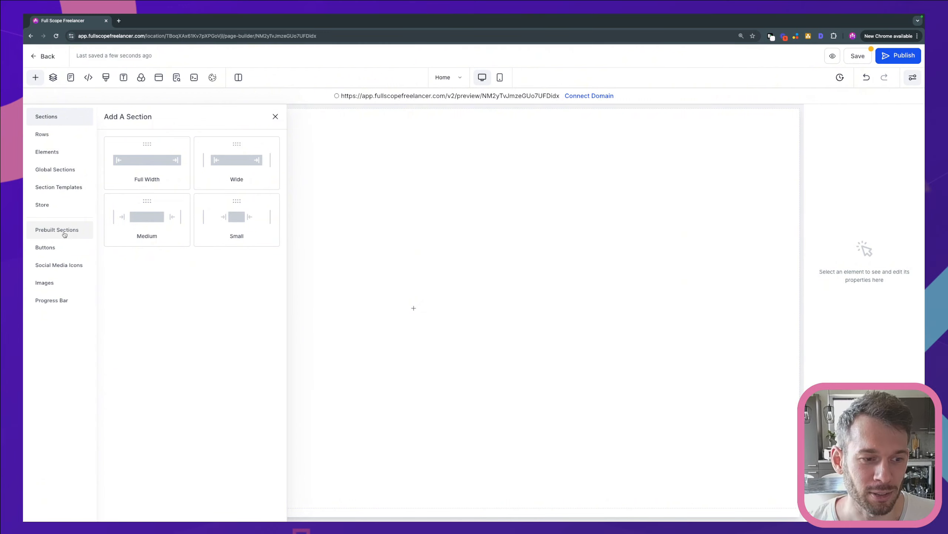
Browse the prebuilt Welcome sections and add the dark centred "Main Headline for Sales Message & Customer Avatar" one without video to the blank page.
click(56, 229)
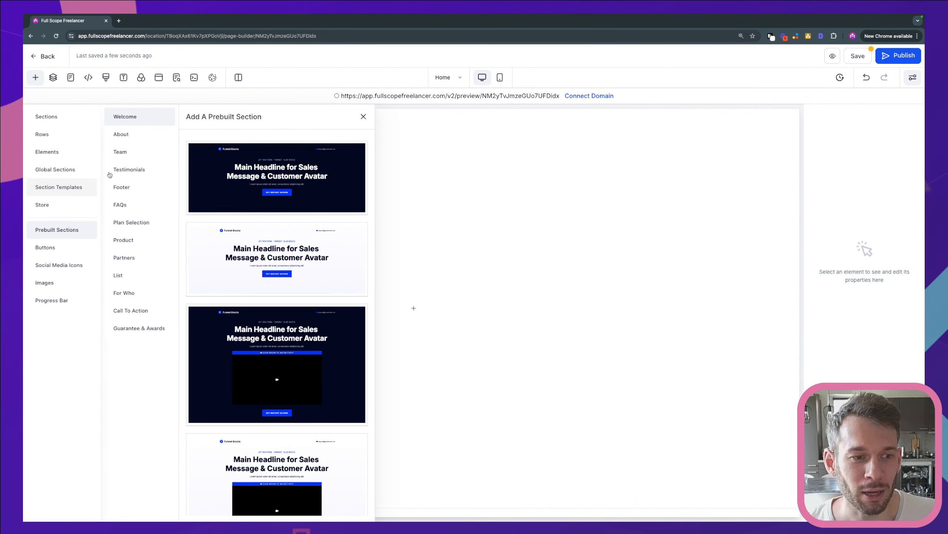
scroll(283, 259, down, 1)
scroll(283, 259, down, 10)
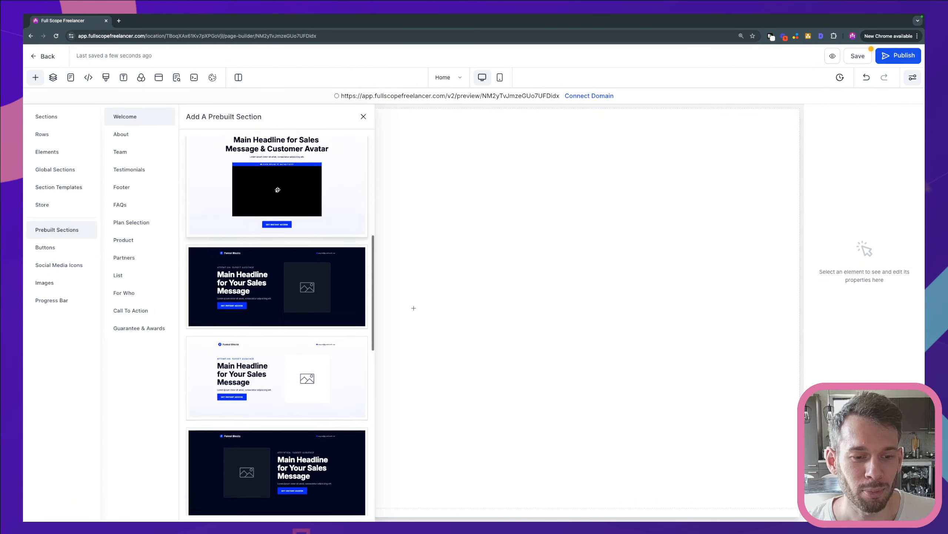
scroll(278, 244, up, 10)
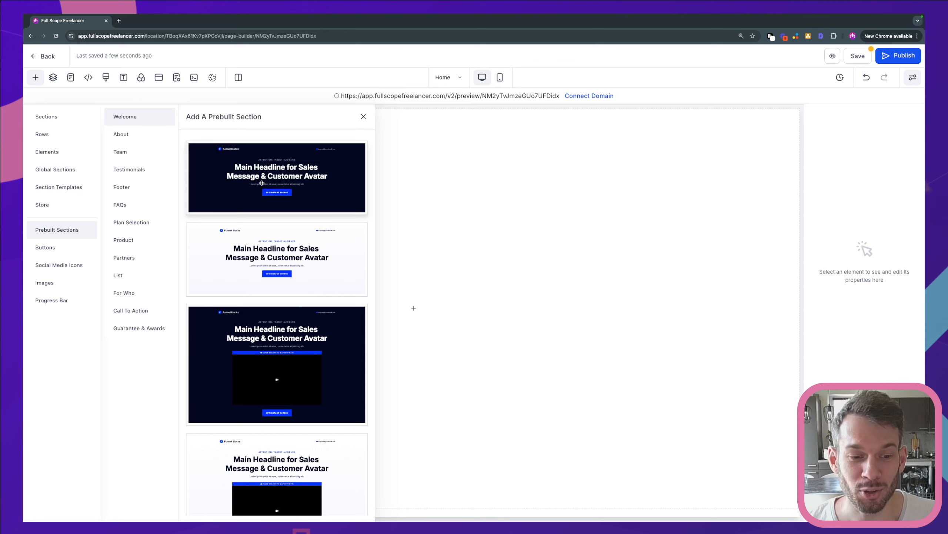
scroll(269, 198, down, 8)
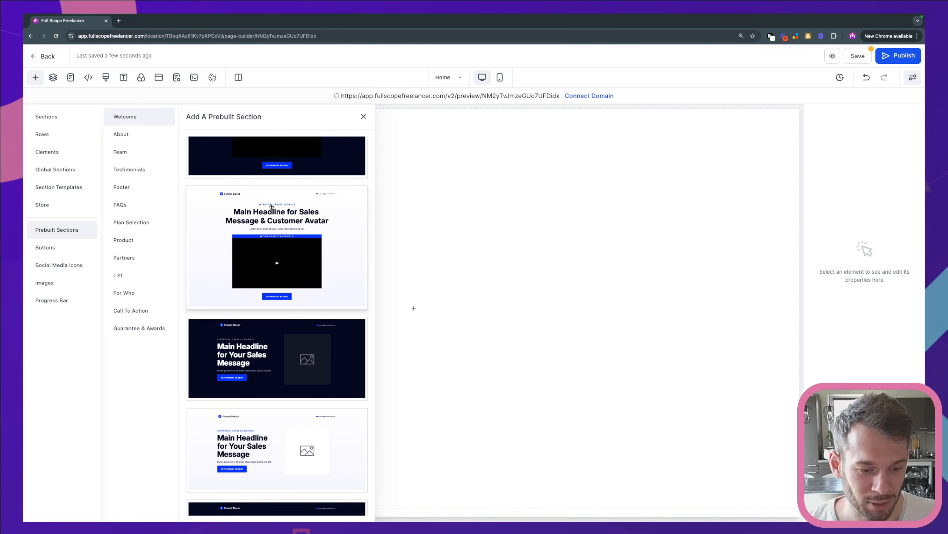
scroll(274, 212, down, 3)
scroll(274, 212, down, 10)
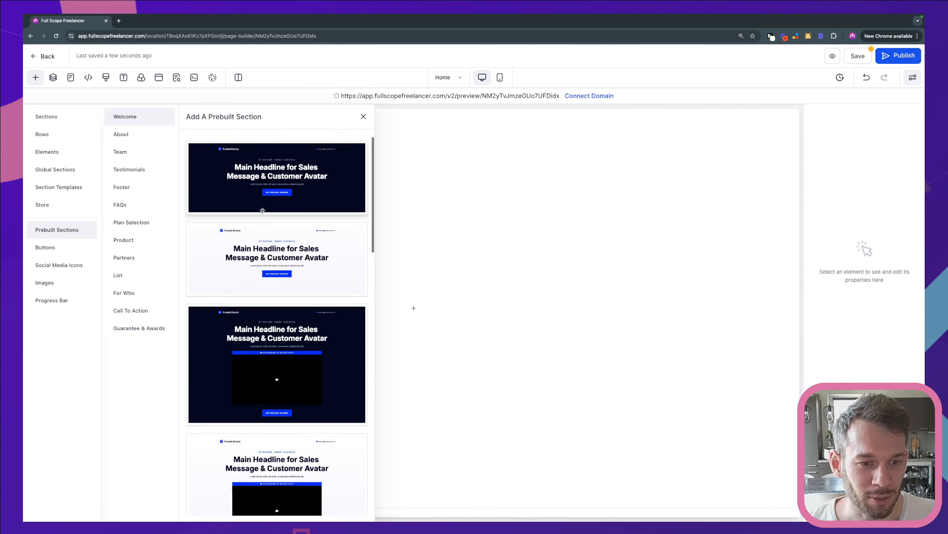
drag(209, 176, 476, 177)
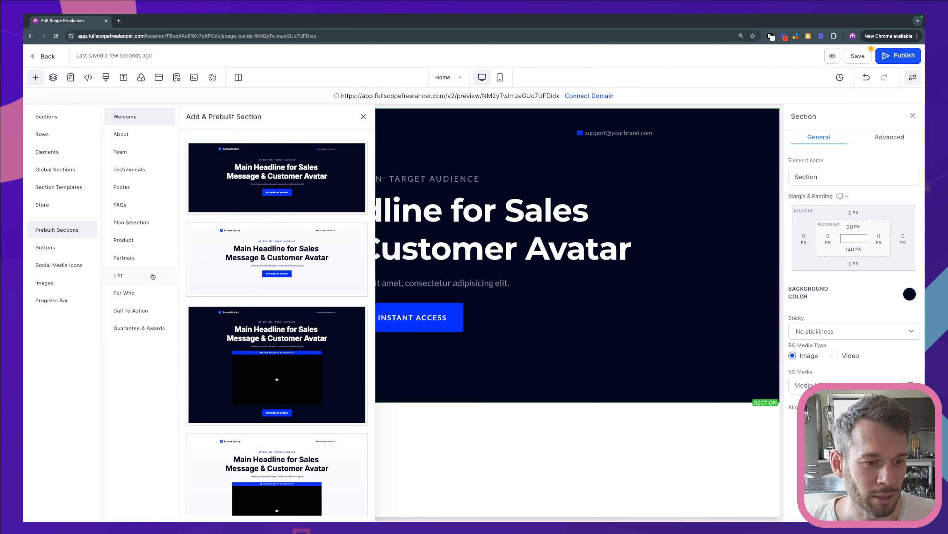
Add the light "Does this sound familiar?" prebuilt List section below the headline section.
click(127, 278)
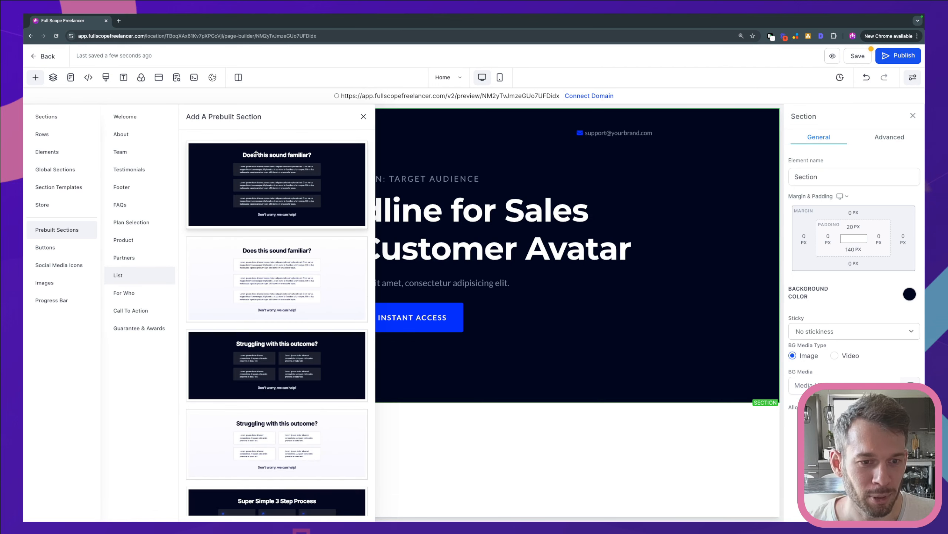
scroll(184, 264, down, 1)
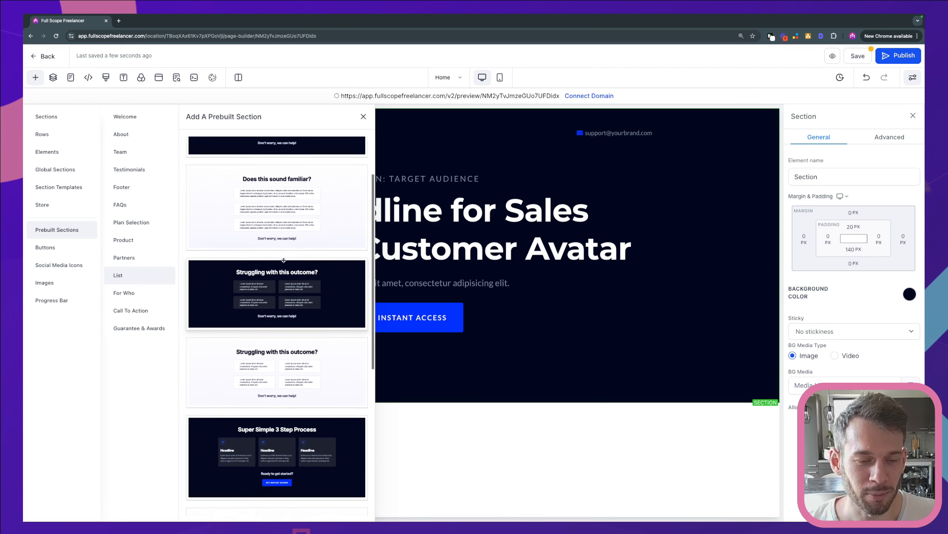
drag(265, 237, 495, 407)
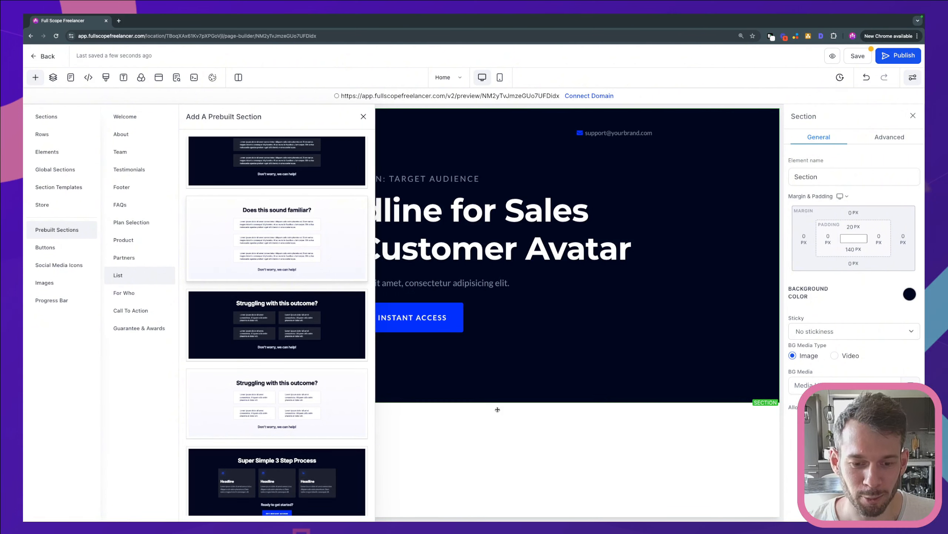
Add the dark two-column "The Perfect Offer Stack" prebuilt Product section below the "Does this sound familiar?" section.
scroll(466, 284, down, 4)
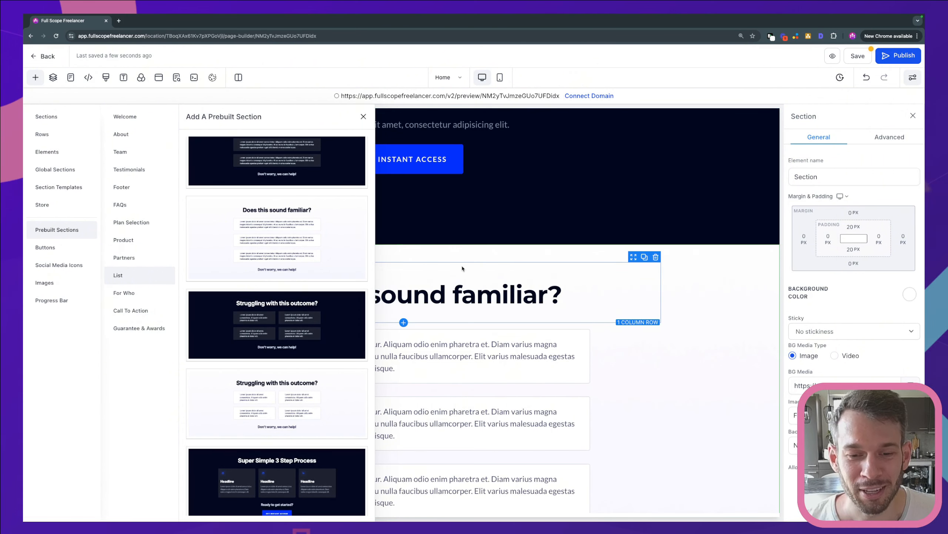
scroll(491, 269, down, 2)
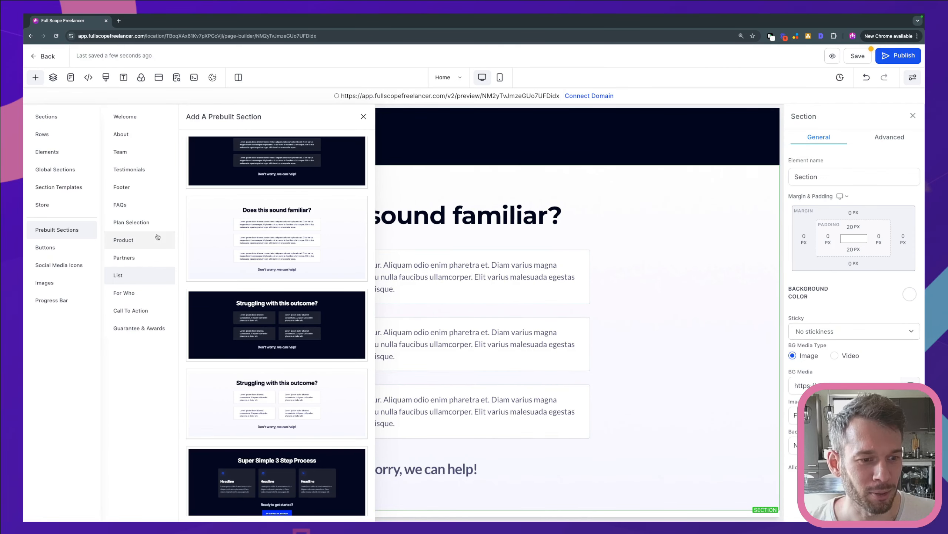
click(141, 243)
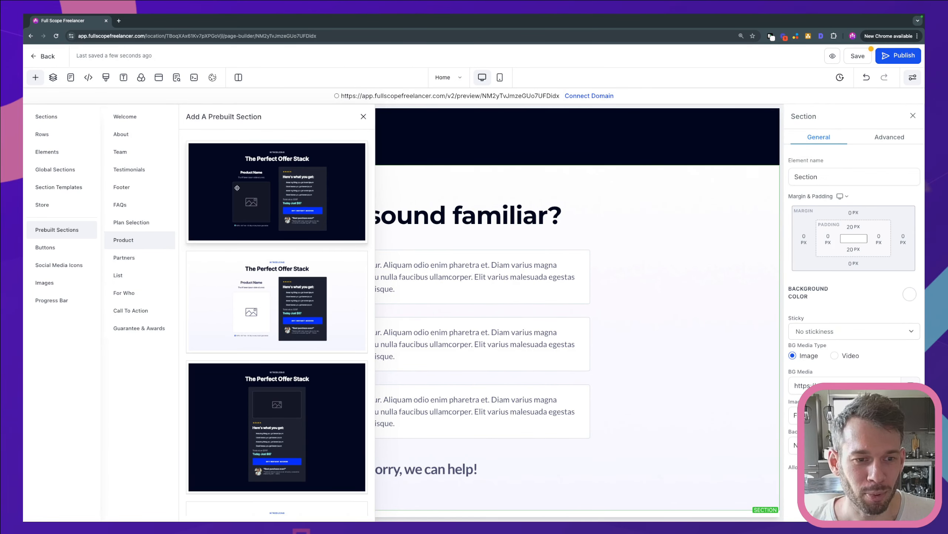
drag(224, 181, 541, 321)
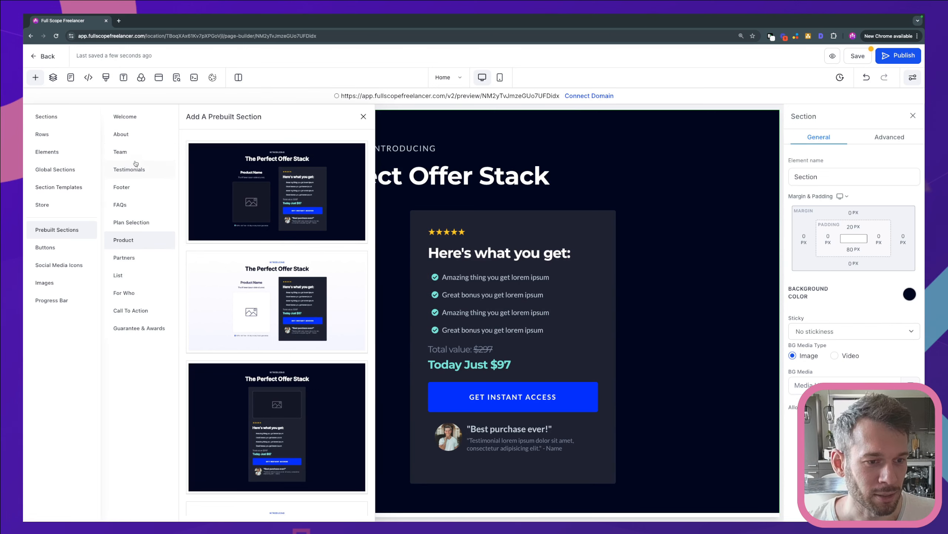
Add the light "Hey, I'm Name!" prebuilt About section with the woman's photo below the offer stack.
click(133, 138)
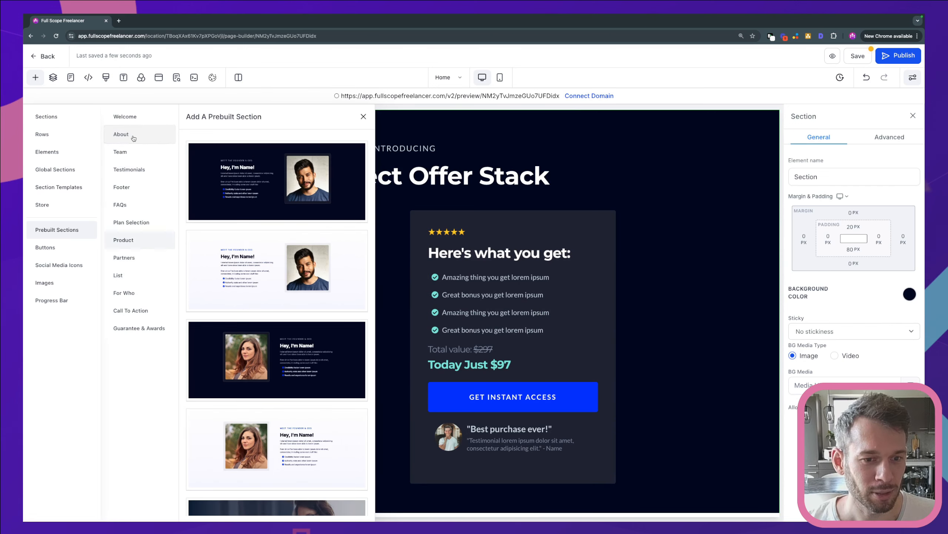
scroll(485, 277, up, 5)
scroll(506, 282, down, 6)
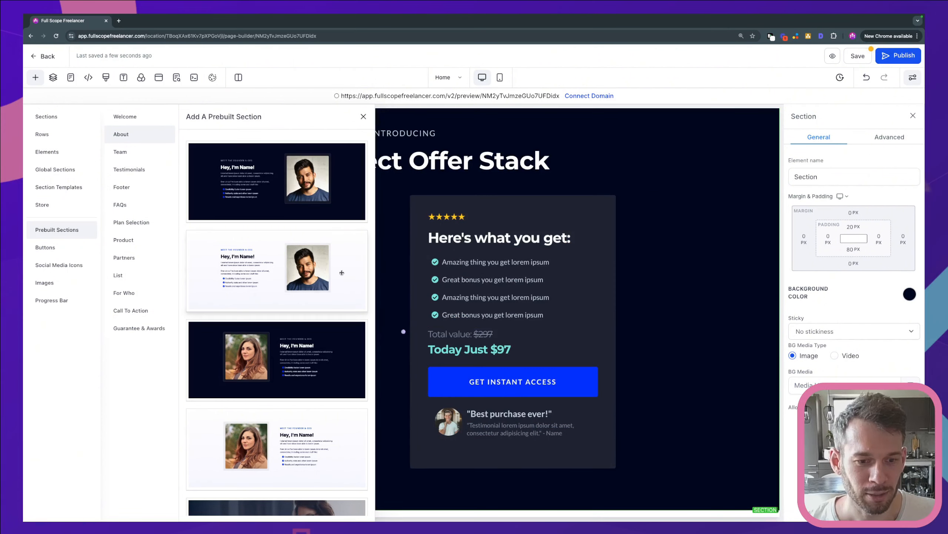
scroll(321, 290, down, 6)
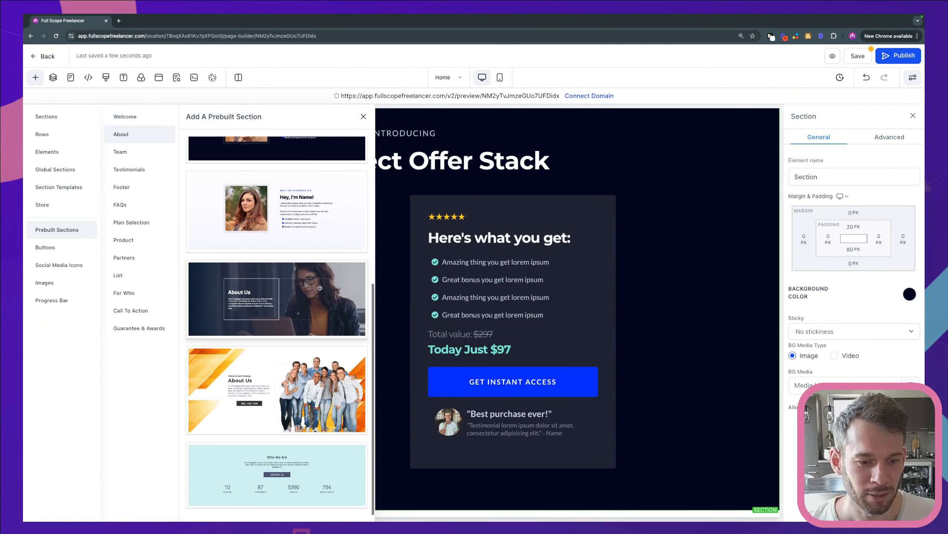
drag(320, 209, 590, 502)
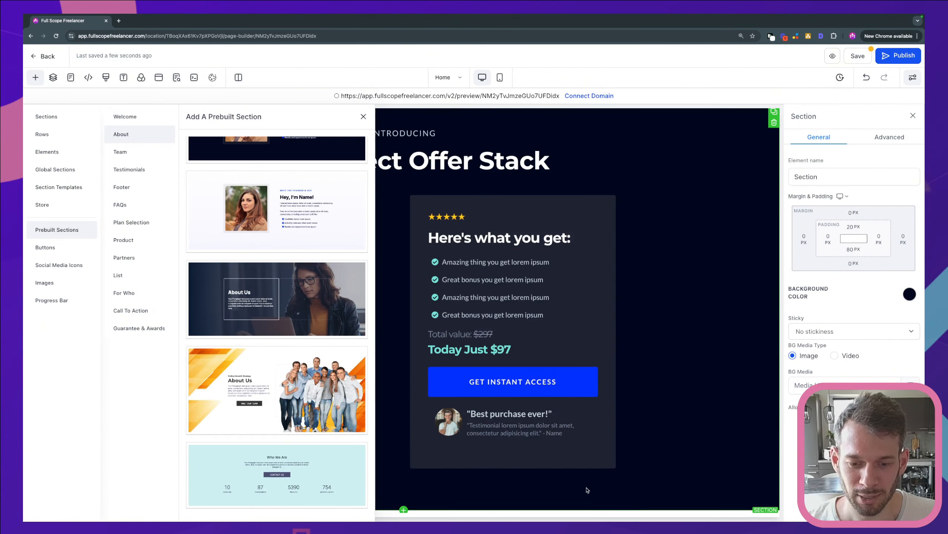
Add the dark "Get Started for Free Today!" prebuilt Call To Action section below the About section.
scroll(525, 316, down, 4)
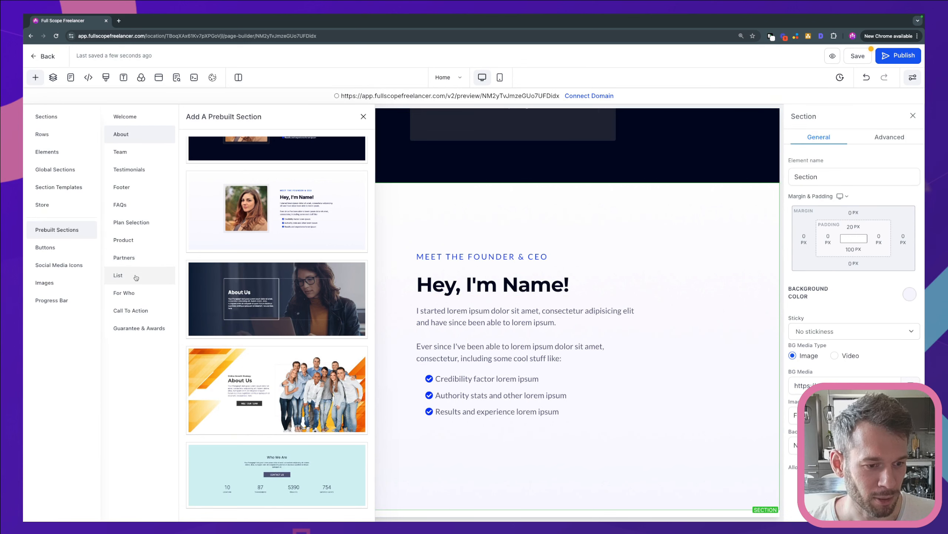
click(142, 311)
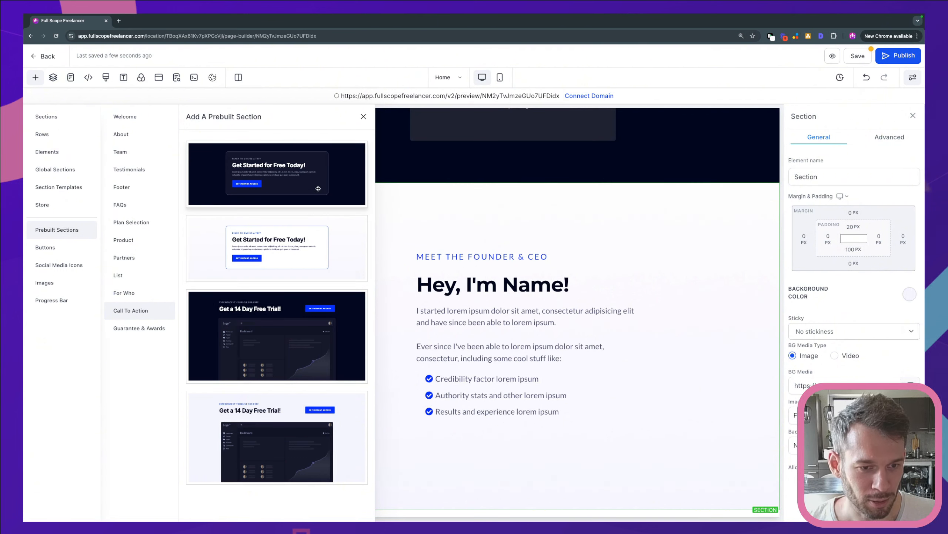
drag(328, 169, 625, 487)
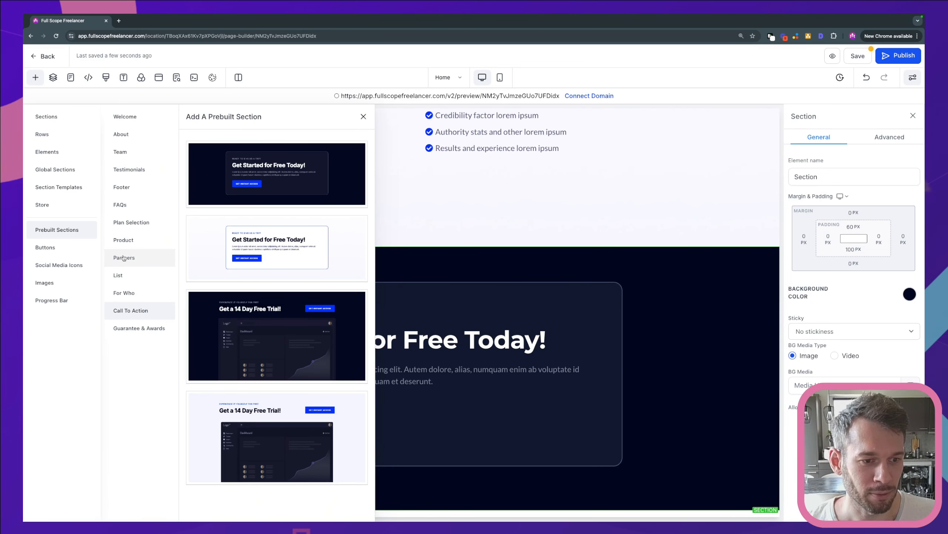
Add the purple "Want to work with us?" prebuilt footer at the end of the page and close the section library.
click(137, 188)
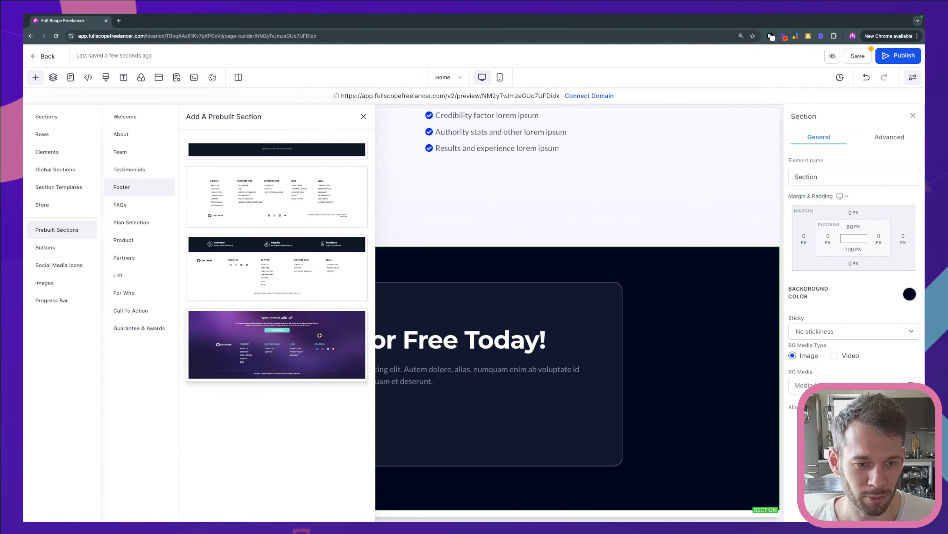
drag(316, 333, 614, 489)
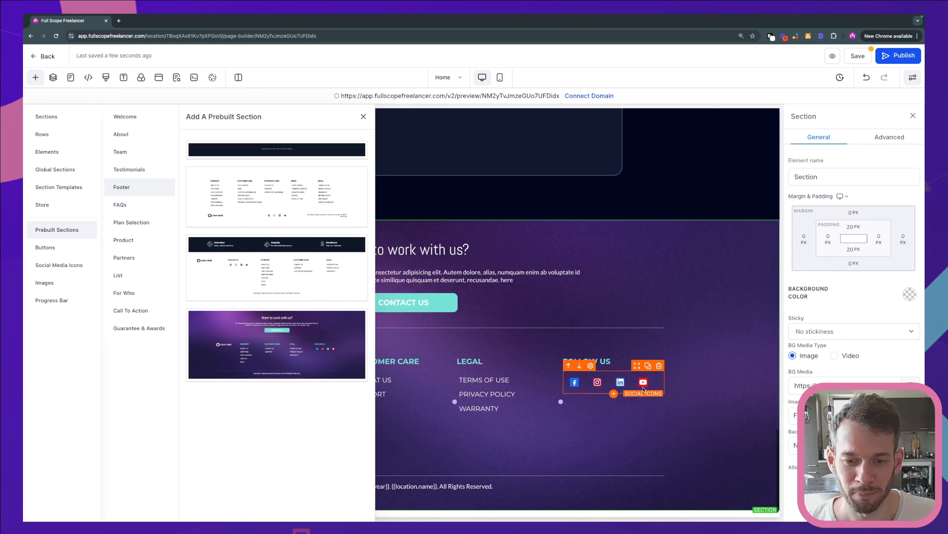
click(364, 117)
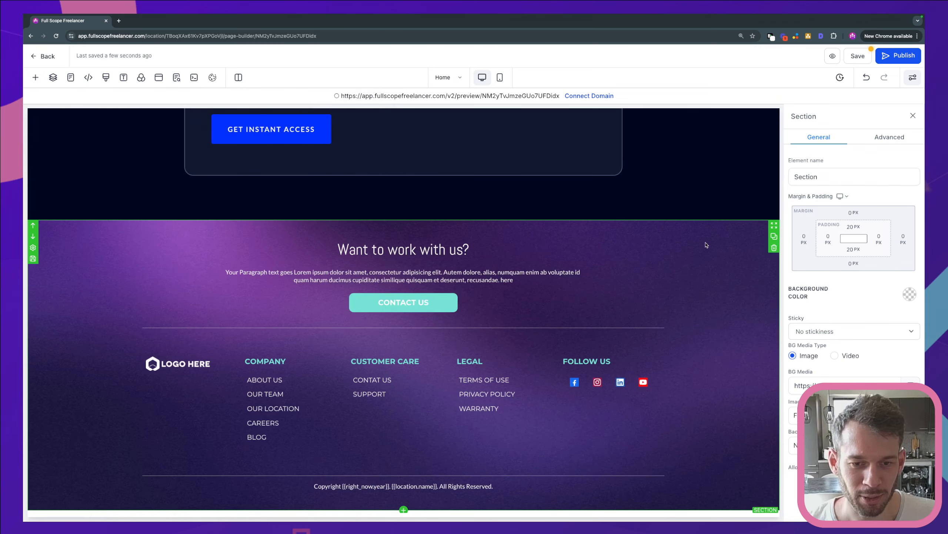
Review the assembled page from the main headline through the list, offer, founder and call-to-action sections down to the footer.
scroll(707, 245, up, 15)
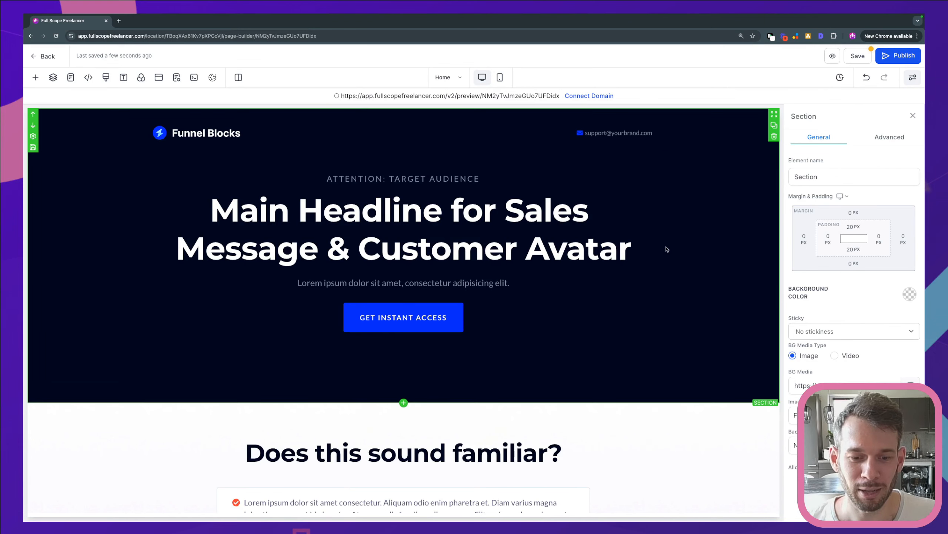
scroll(729, 258, down, 2)
scroll(728, 257, down, 5)
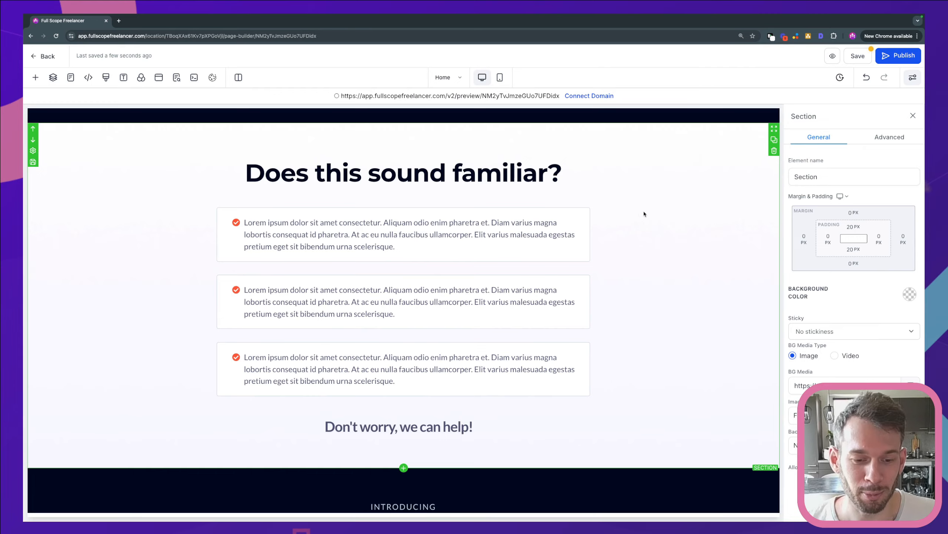
scroll(645, 213, down, 6)
scroll(644, 213, down, 2)
scroll(644, 212, up, 2)
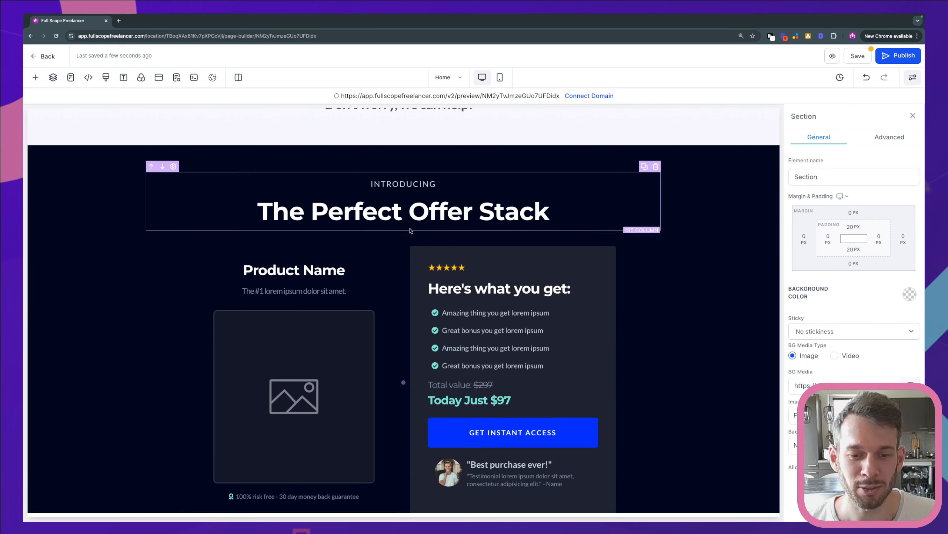
scroll(620, 259, down, 5)
scroll(620, 259, down, 4)
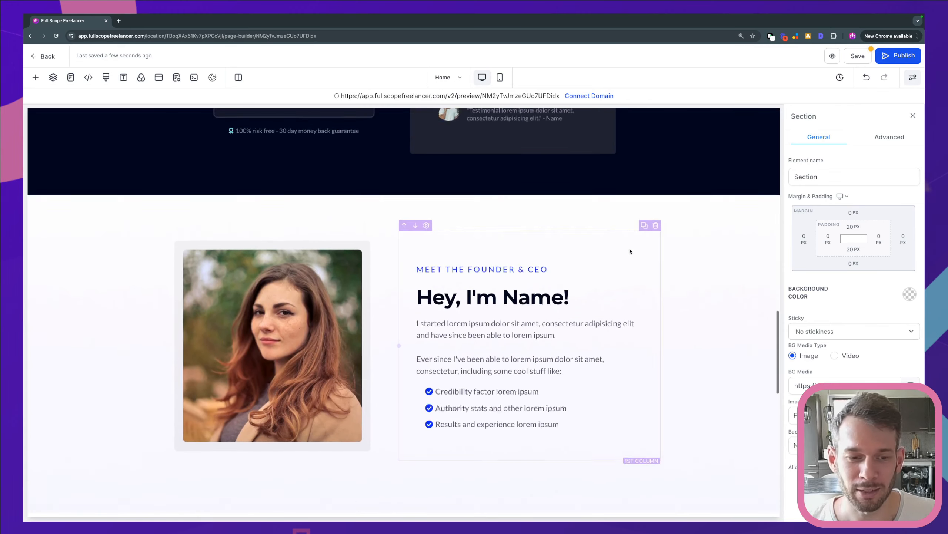
scroll(601, 253, down, 7)
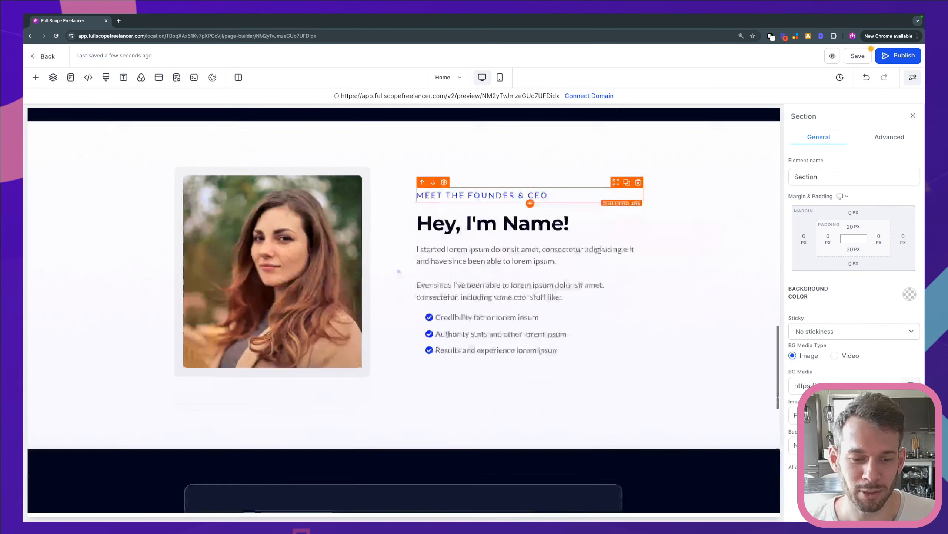
scroll(602, 253, down, 3)
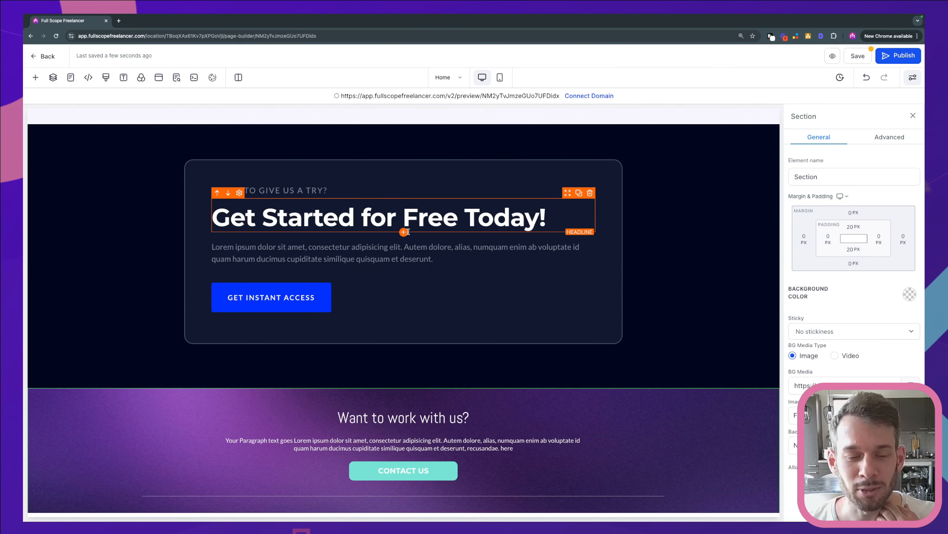
scroll(549, 212, down, 5)
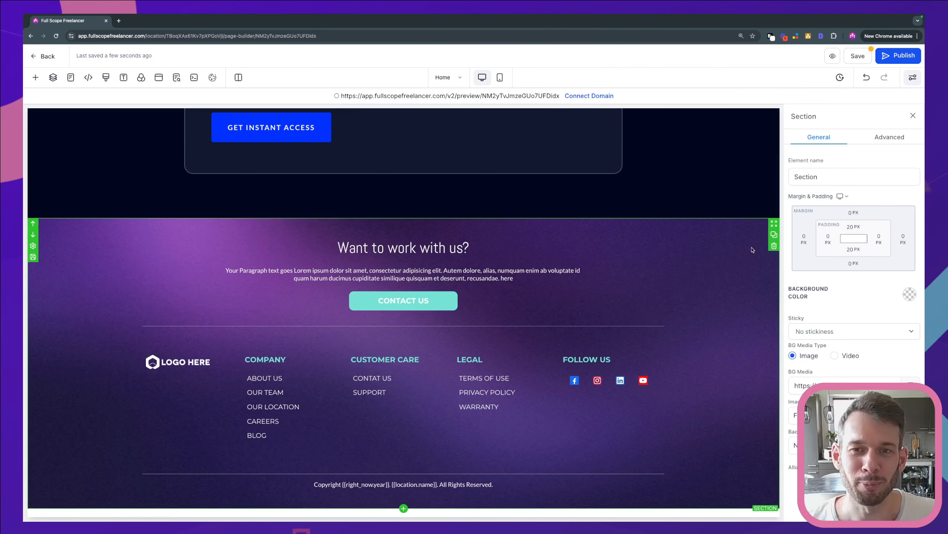
Replace the purple footer with the white prebuilt footer that has five link columns and a logo row.
click(774, 246)
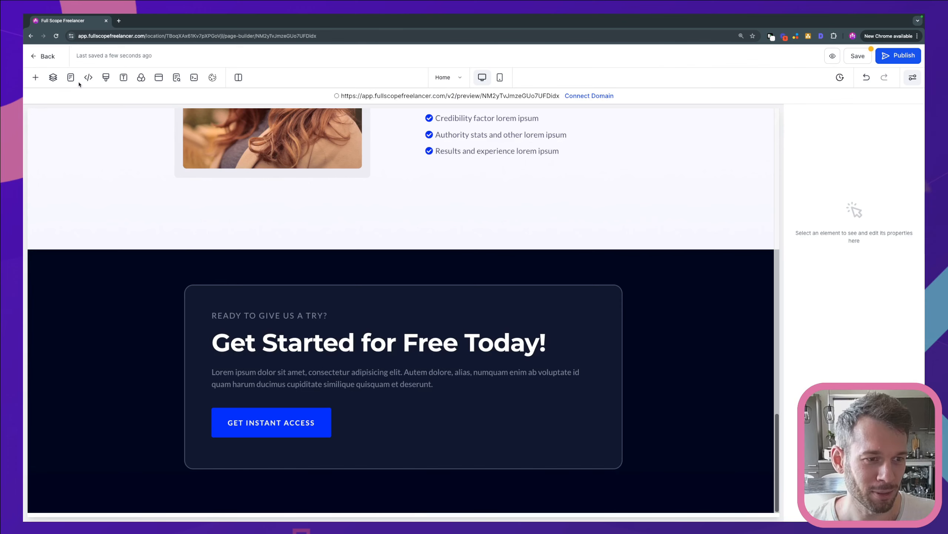
click(34, 77)
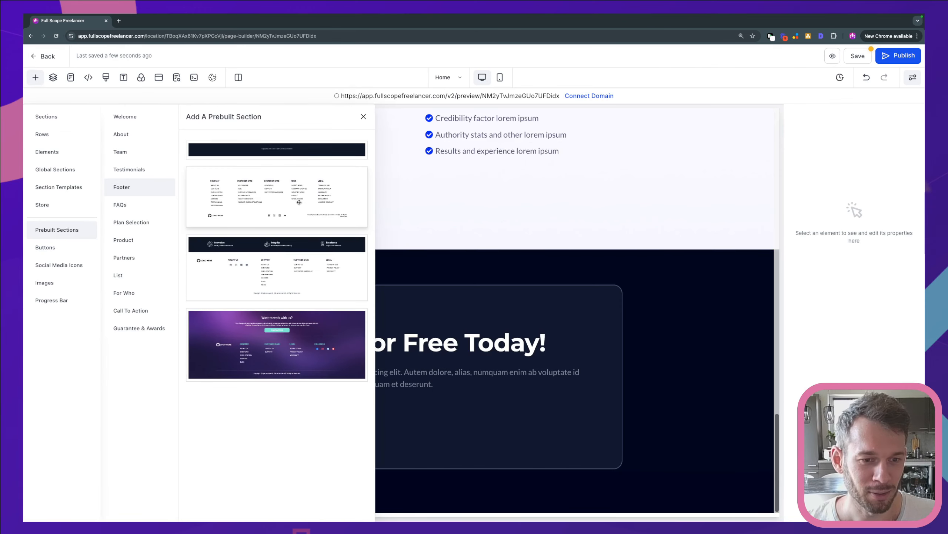
drag(314, 190, 519, 506)
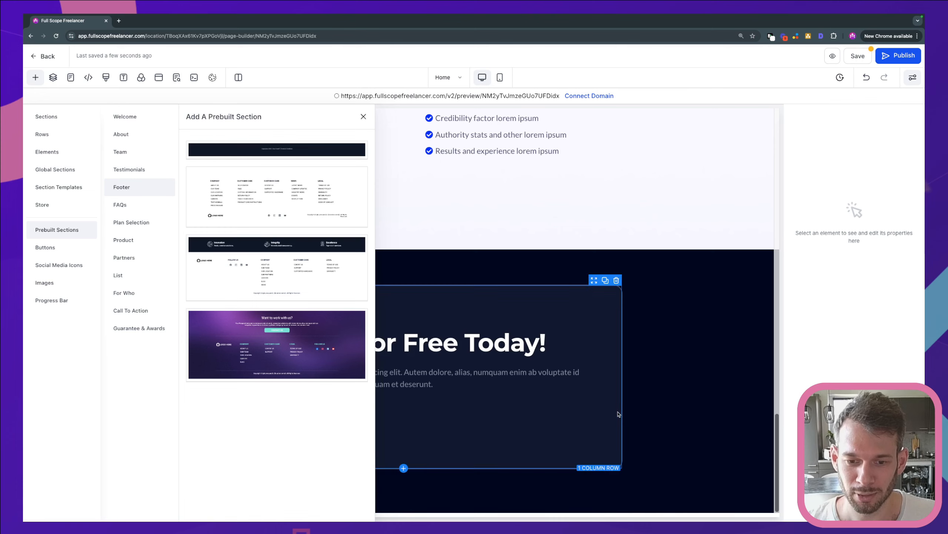
click(363, 116)
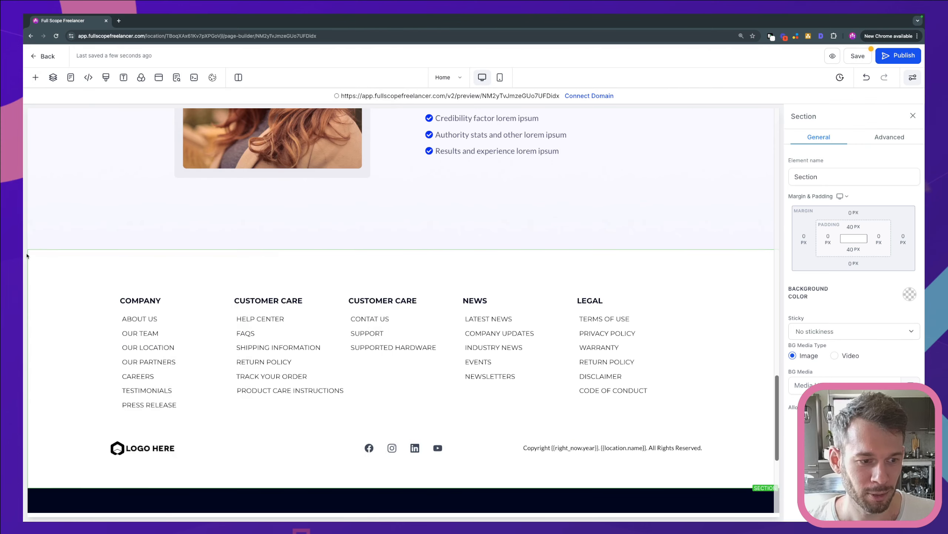
Move the white footer below the call-to-action section and delete its first Customer Care column, the one starting with Help Center.
click(33, 266)
scroll(624, 261, down, 5)
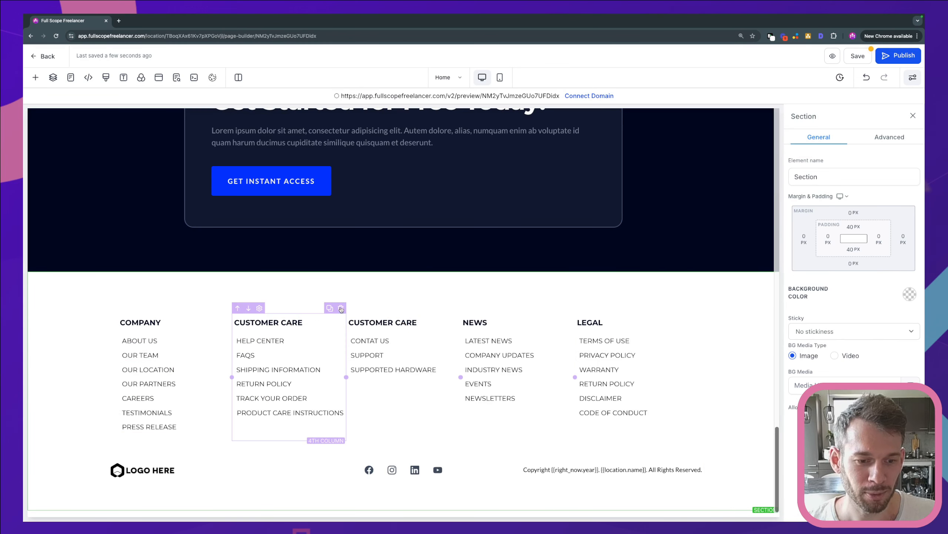
click(341, 308)
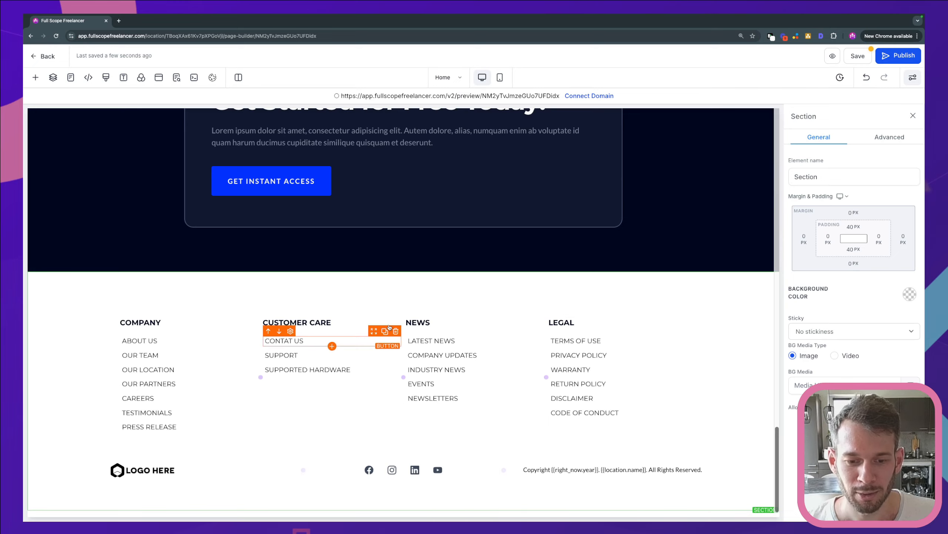
scroll(660, 243, up, 10)
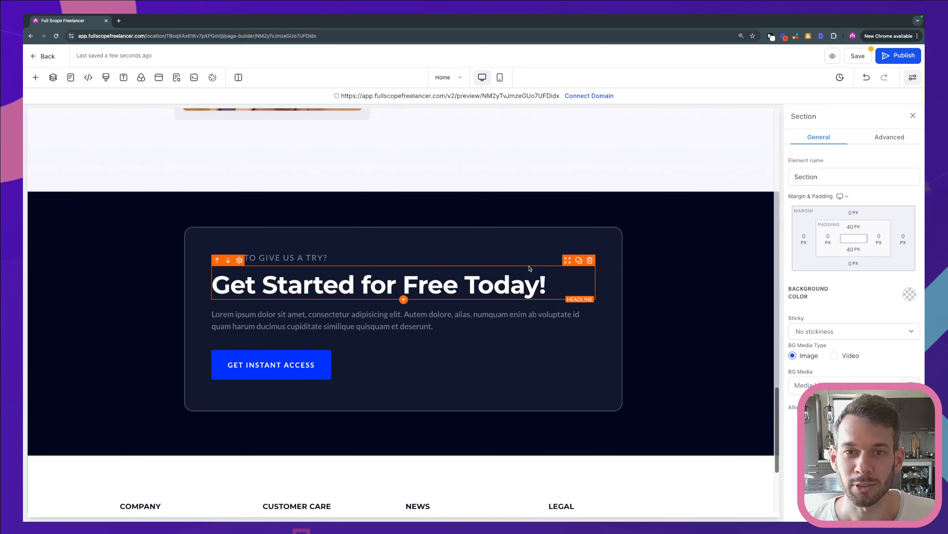
scroll(508, 282, up, 15)
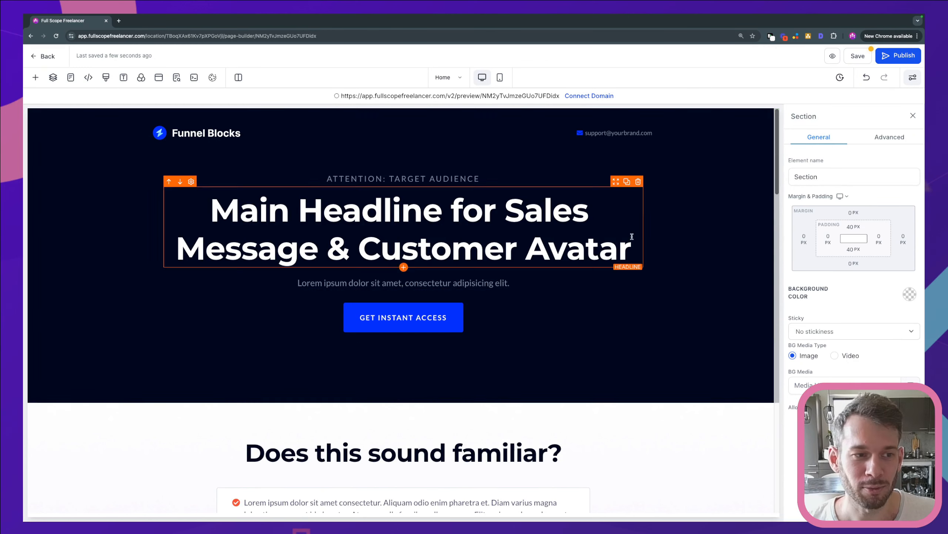
click(35, 77)
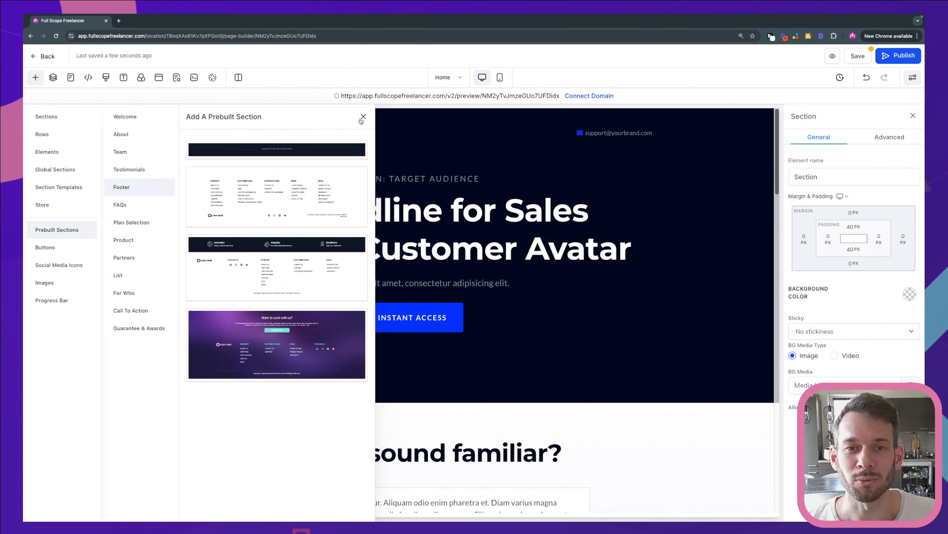
click(363, 117)
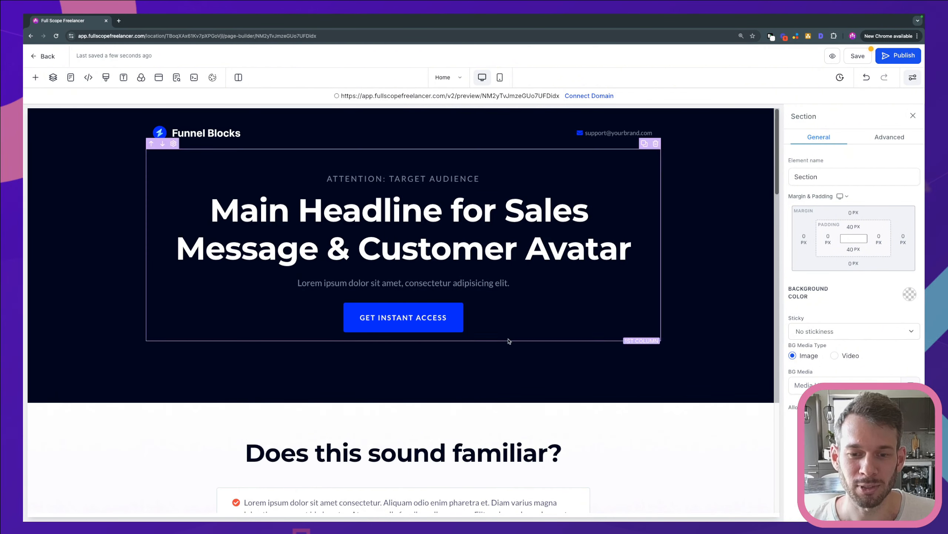